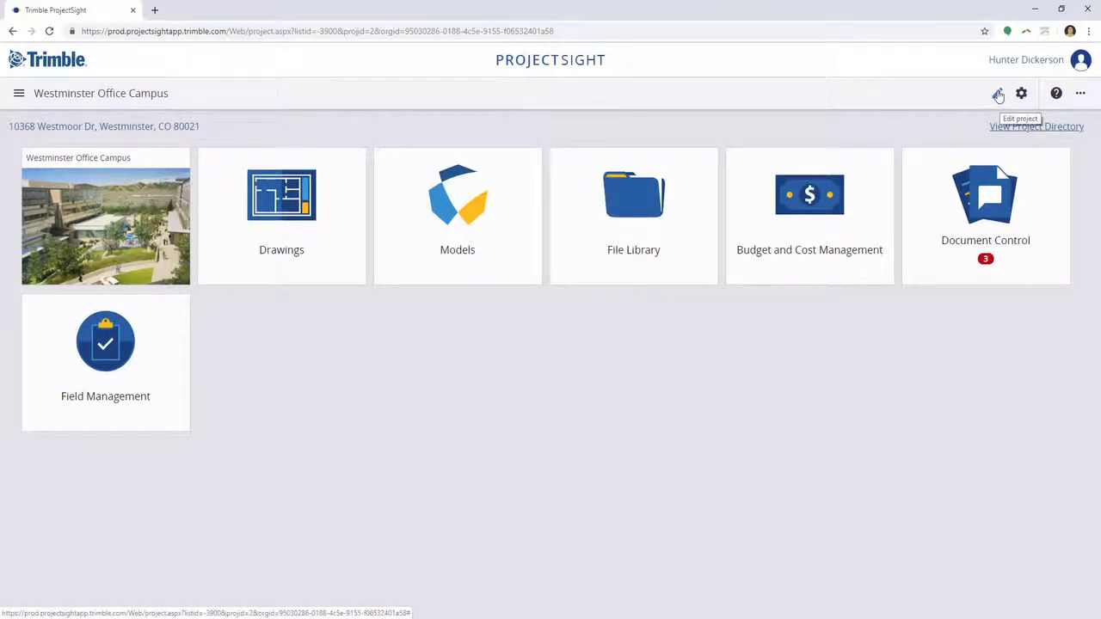
# Open the Westminster Office Campus project record for editing and review its general and miscellaneous information
pyautogui.click(998, 95)
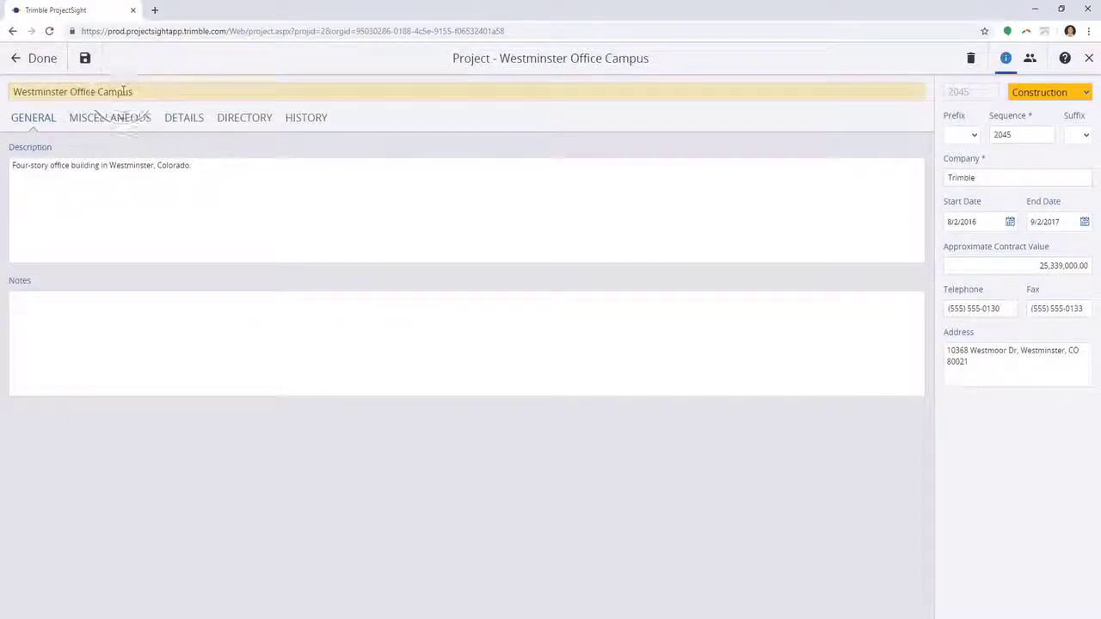
pyautogui.click(1006, 167)
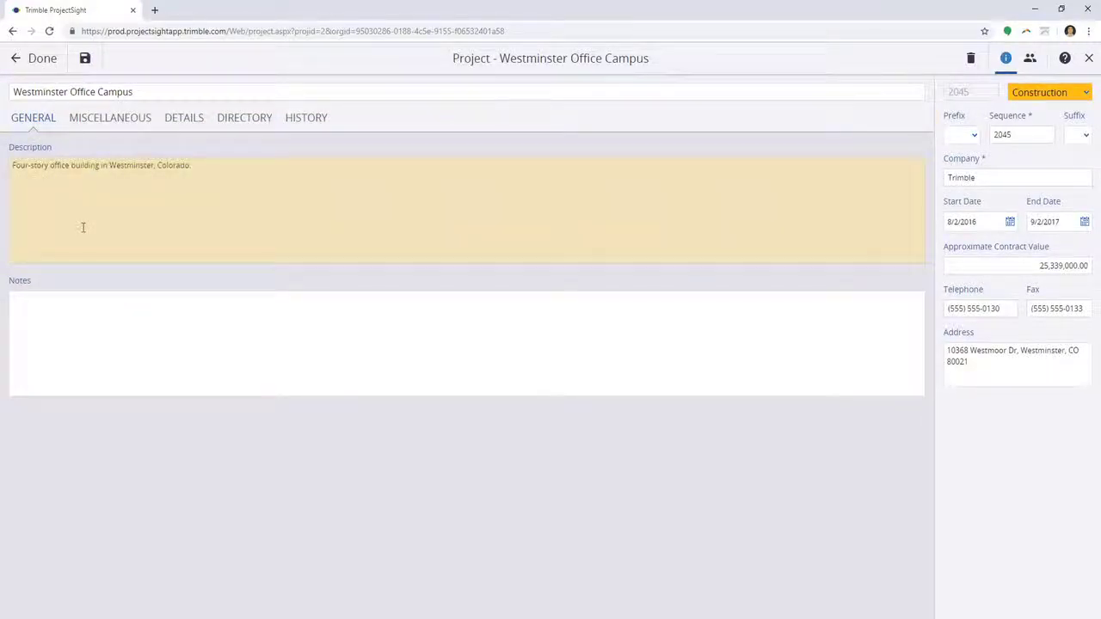
pyautogui.click(44, 315)
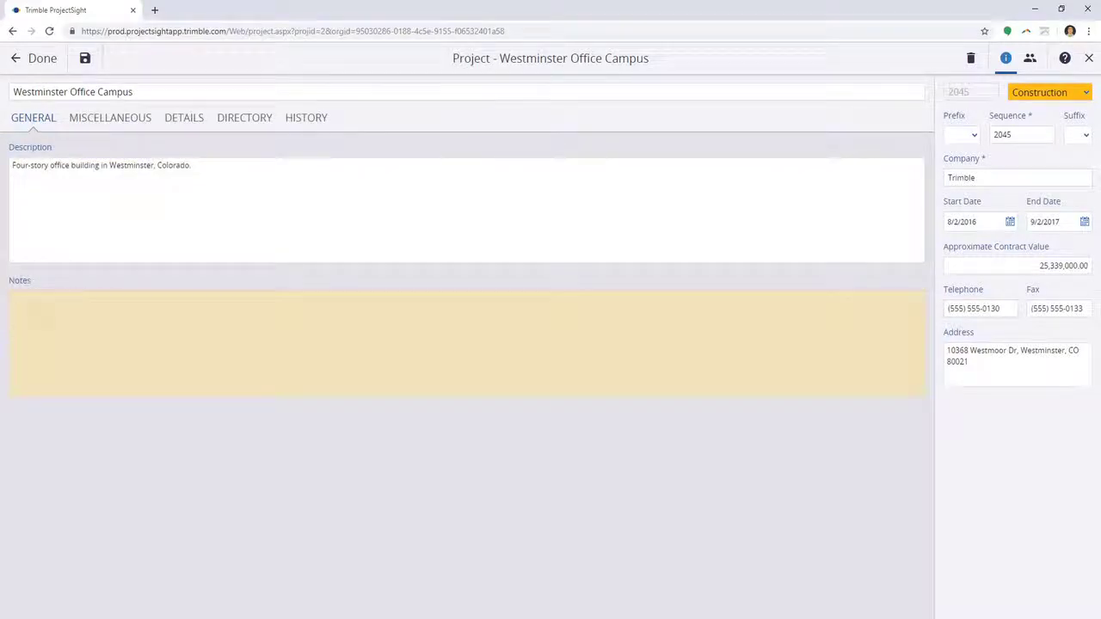
pyautogui.click(102, 126)
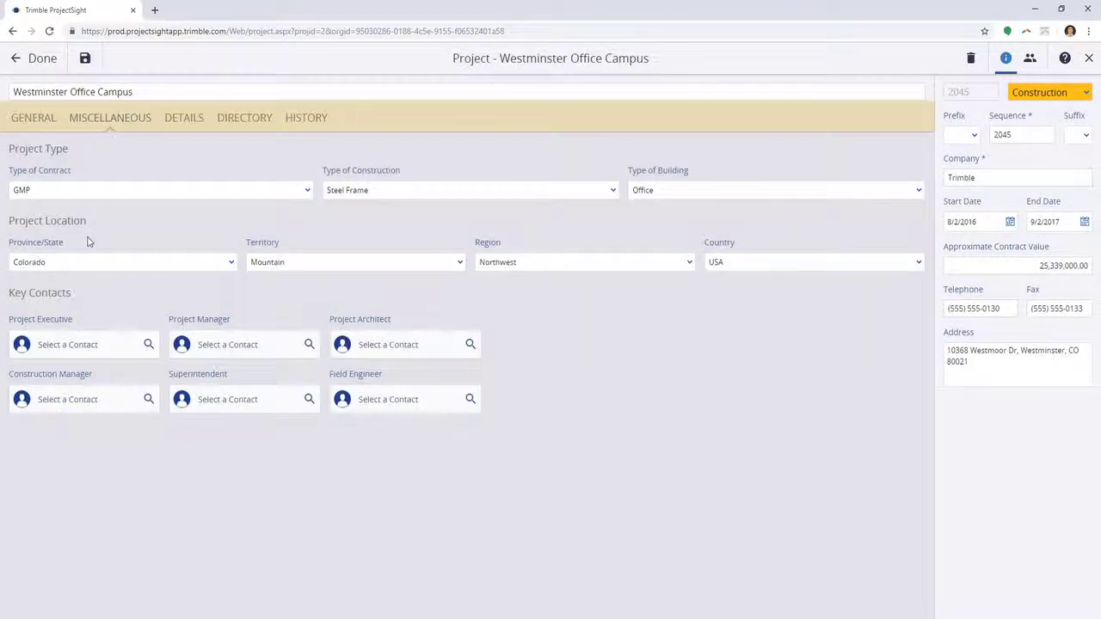
pyautogui.click(55, 237)
# Review the project's details, including the owner, contractor and architect information for legal documents
pyautogui.click(187, 119)
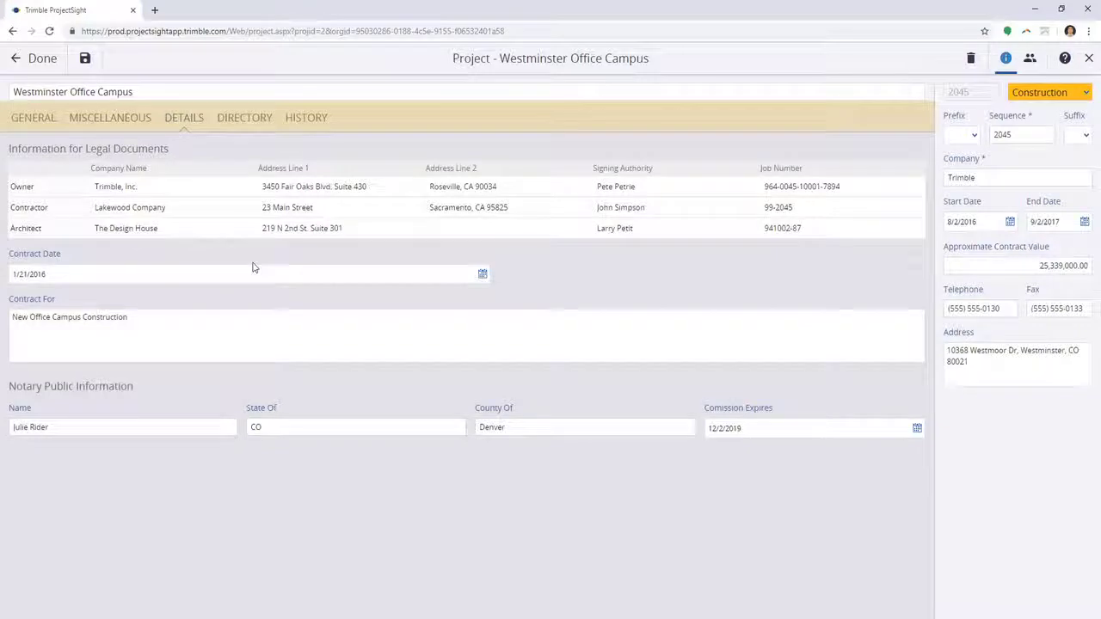
pyautogui.click(28, 197)
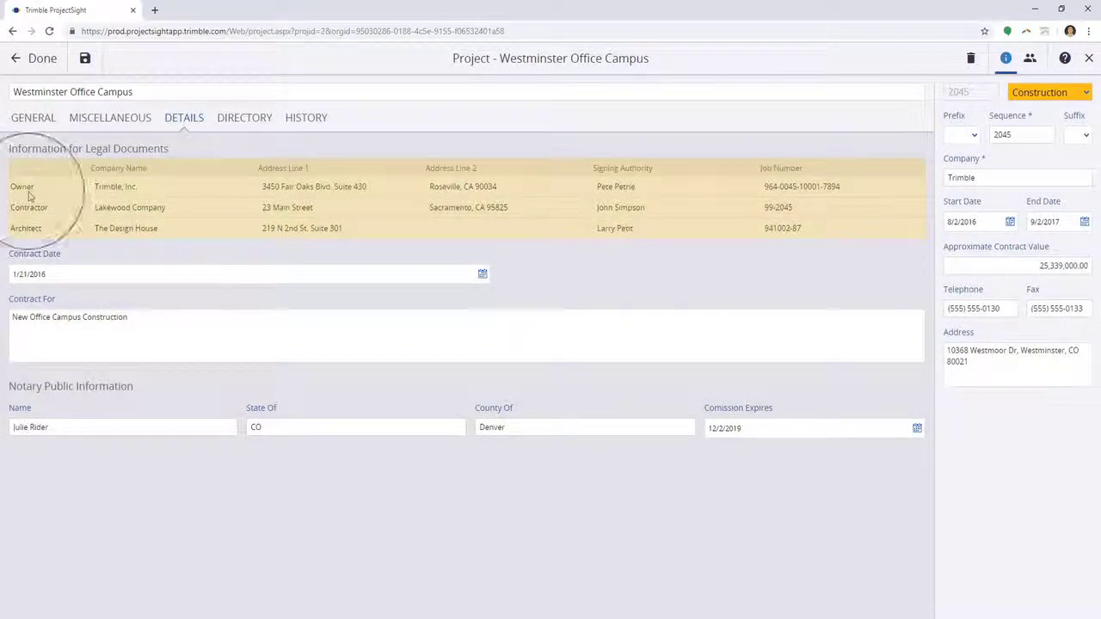
pyautogui.click(36, 234)
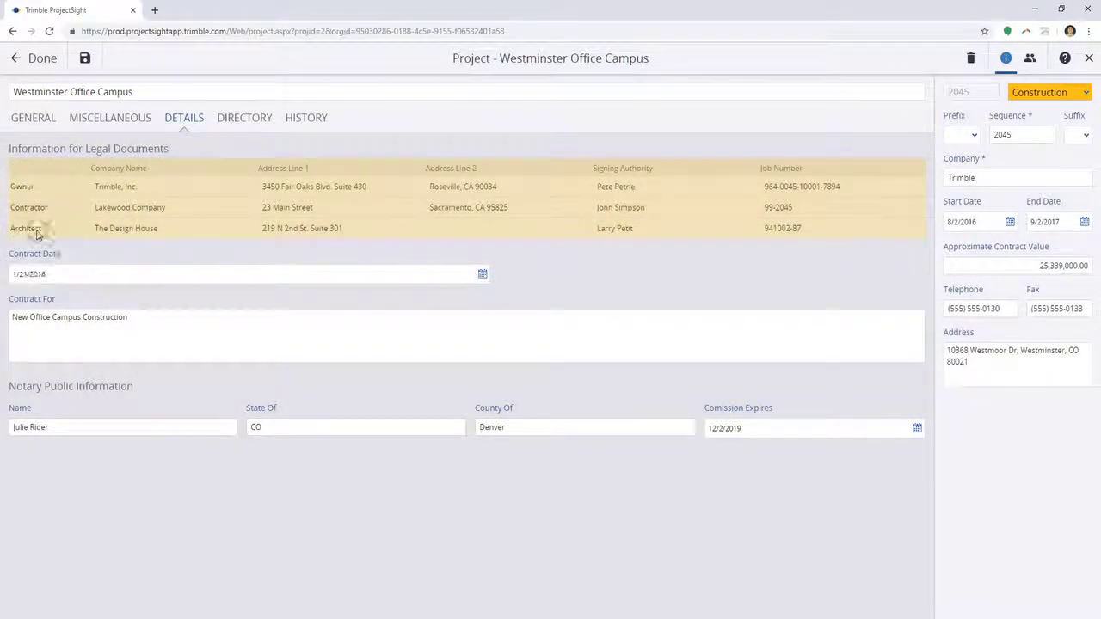
pyautogui.click(171, 158)
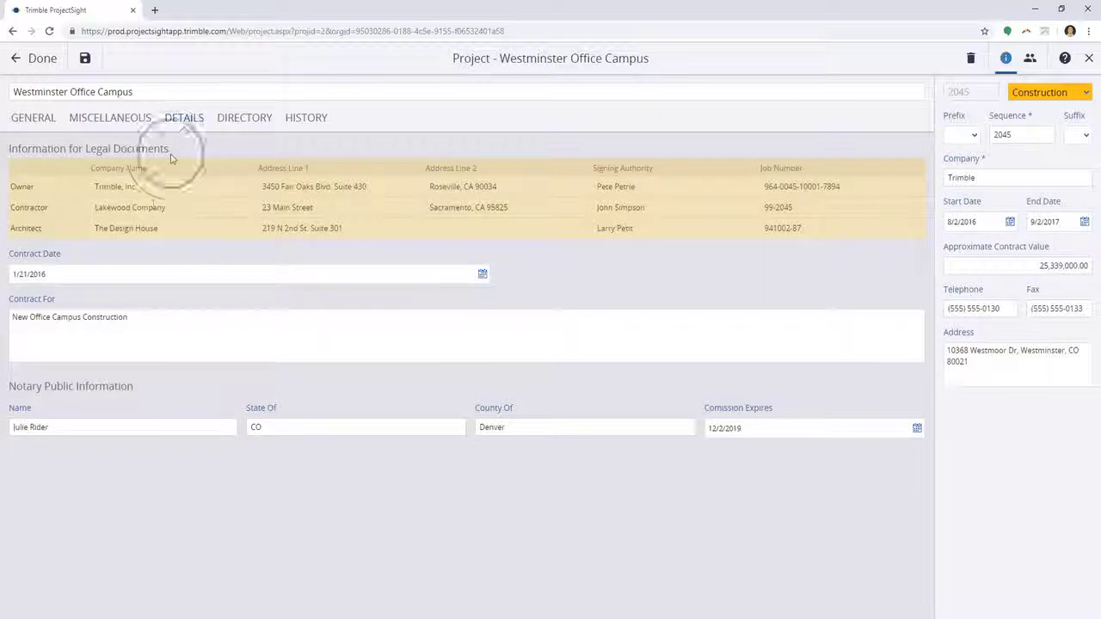
# Review the project's contact directory and the location hierarchy in the project settings
pyautogui.click(237, 122)
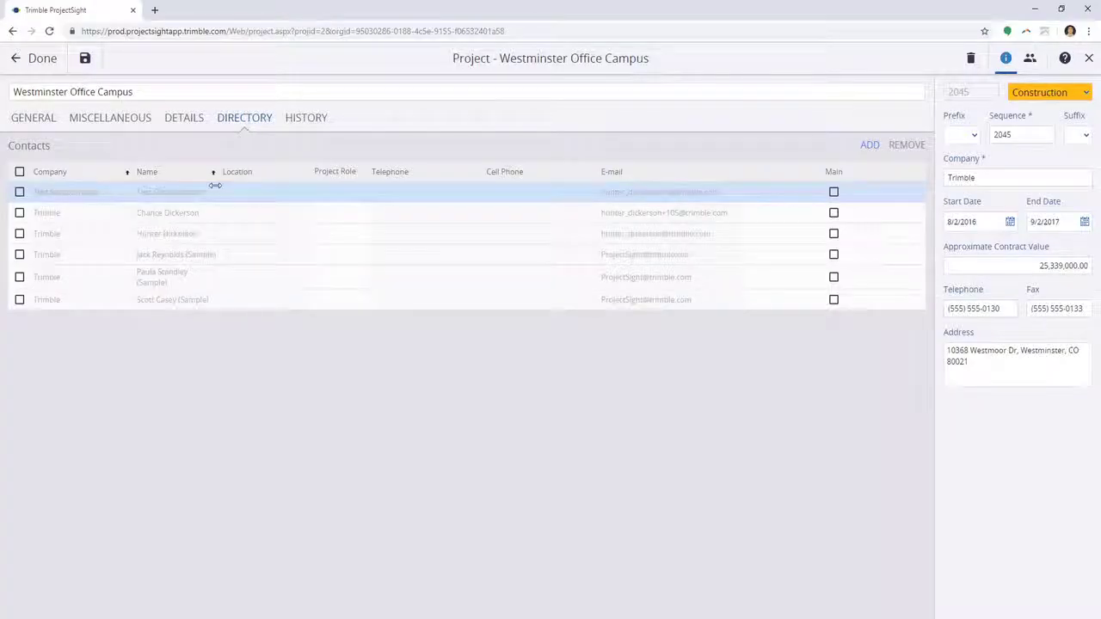
pyautogui.click(865, 149)
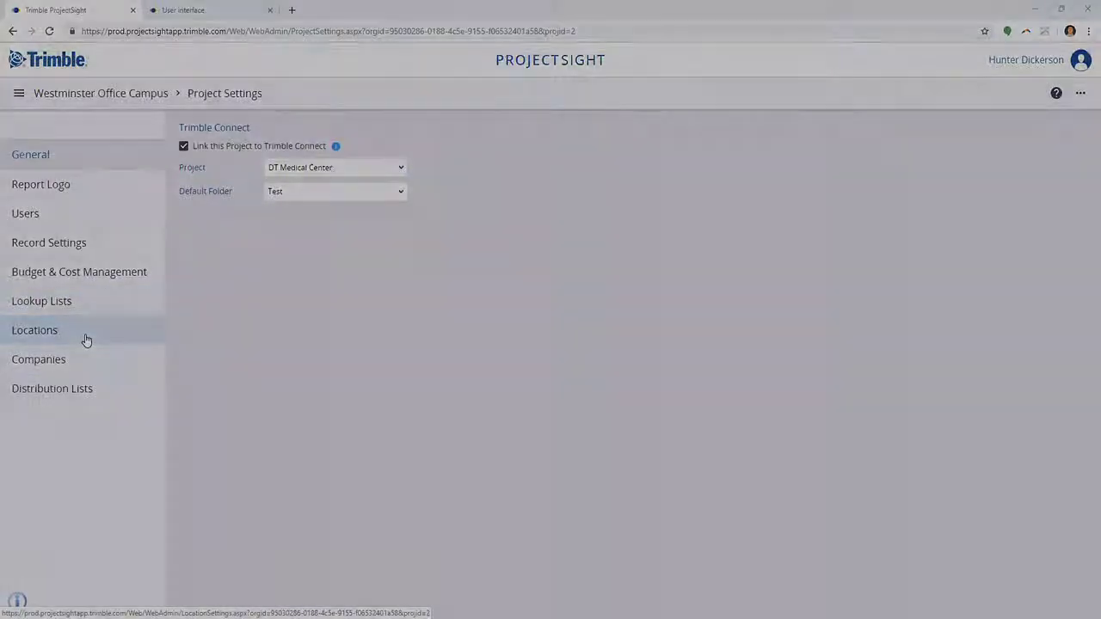
pyautogui.click(86, 341)
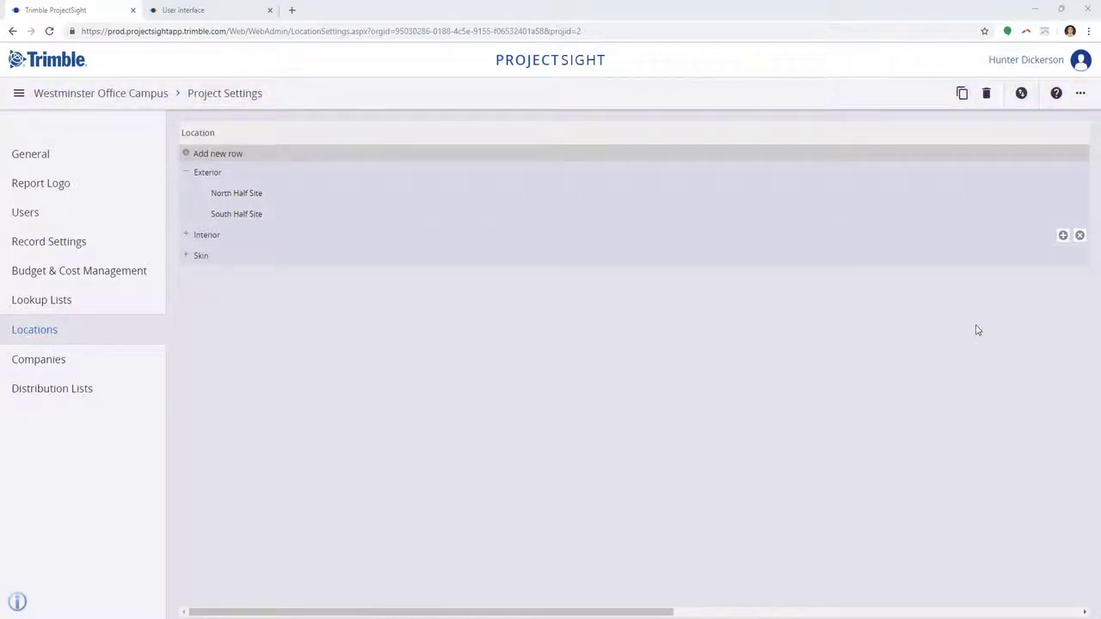
# Create a new distribution list in the project settings and name it "distribution list 1"
pyautogui.click(72, 404)
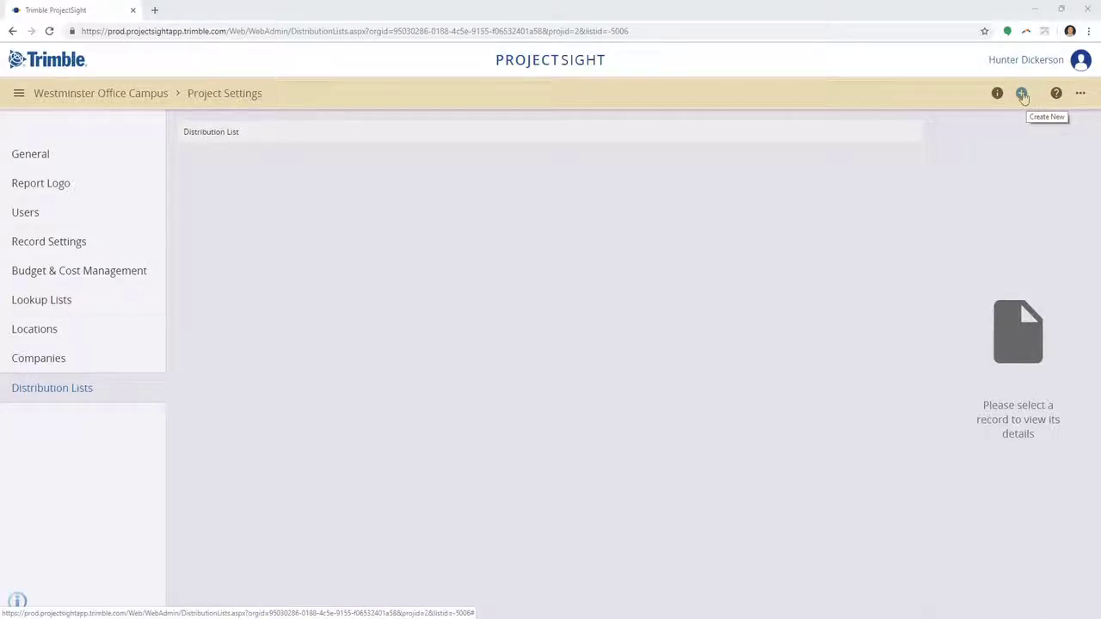
pyautogui.click(1022, 93)
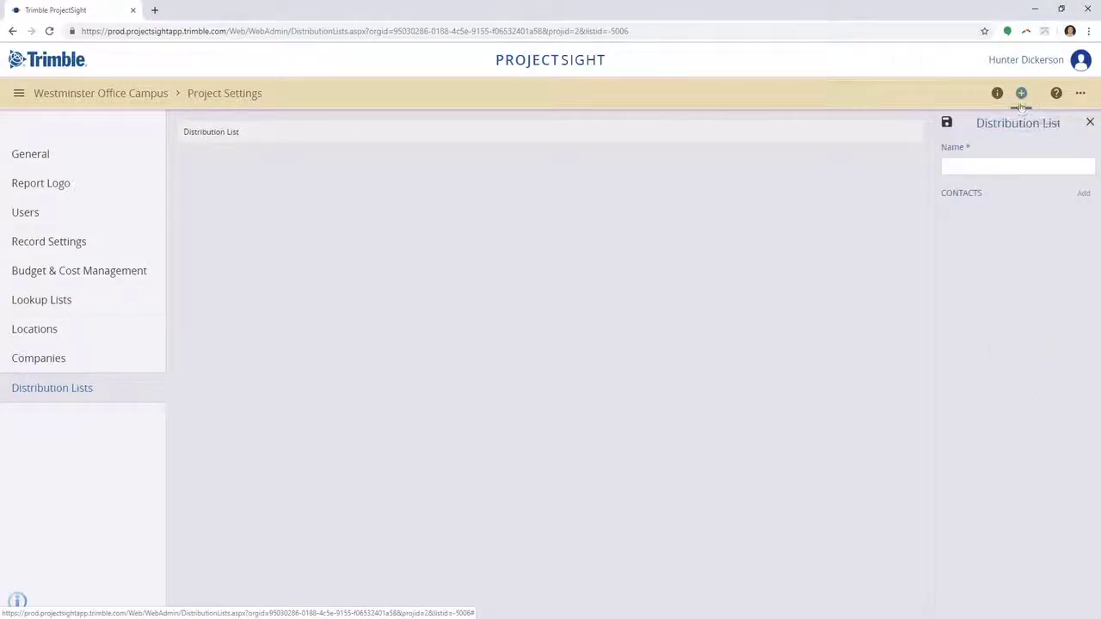
pyautogui.click(1011, 162)
pyautogui.write('dis')
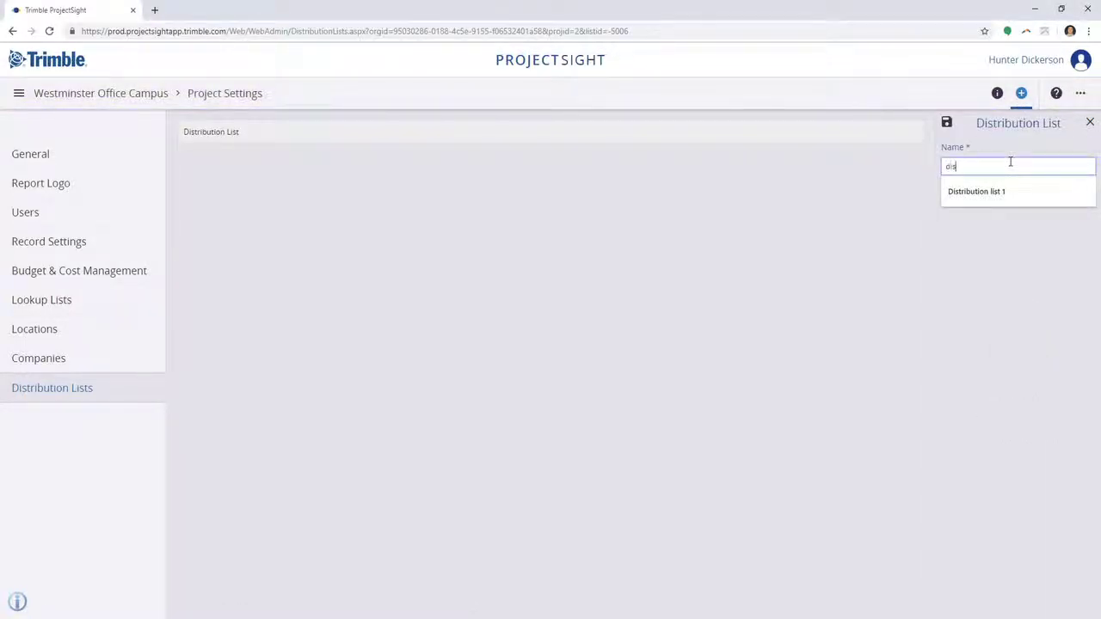
pyautogui.write('tribution list 1')
pyautogui.click(1011, 254)
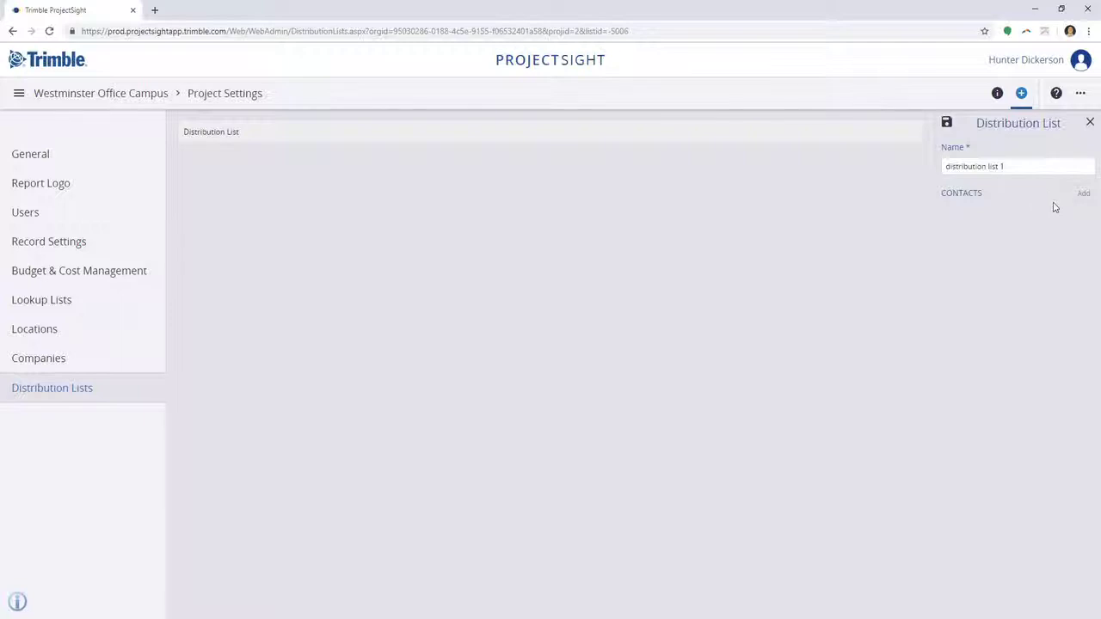
# Add three Trimble contacts, two of them sample contacts, to the distribution list and save it
pyautogui.click(1084, 195)
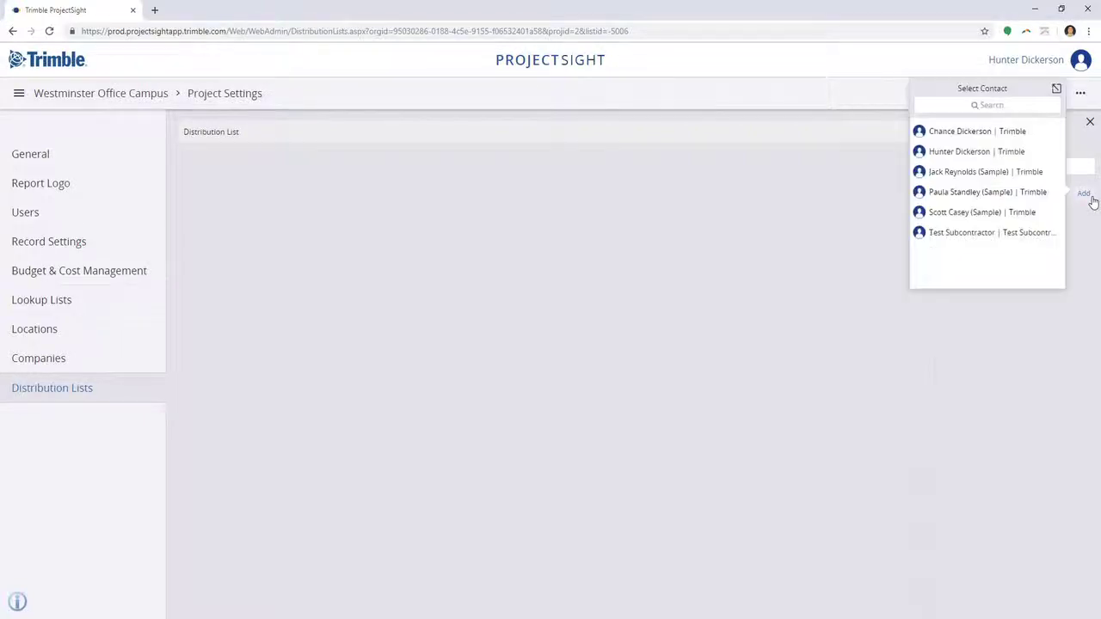
pyautogui.click(1004, 130)
pyautogui.click(1085, 195)
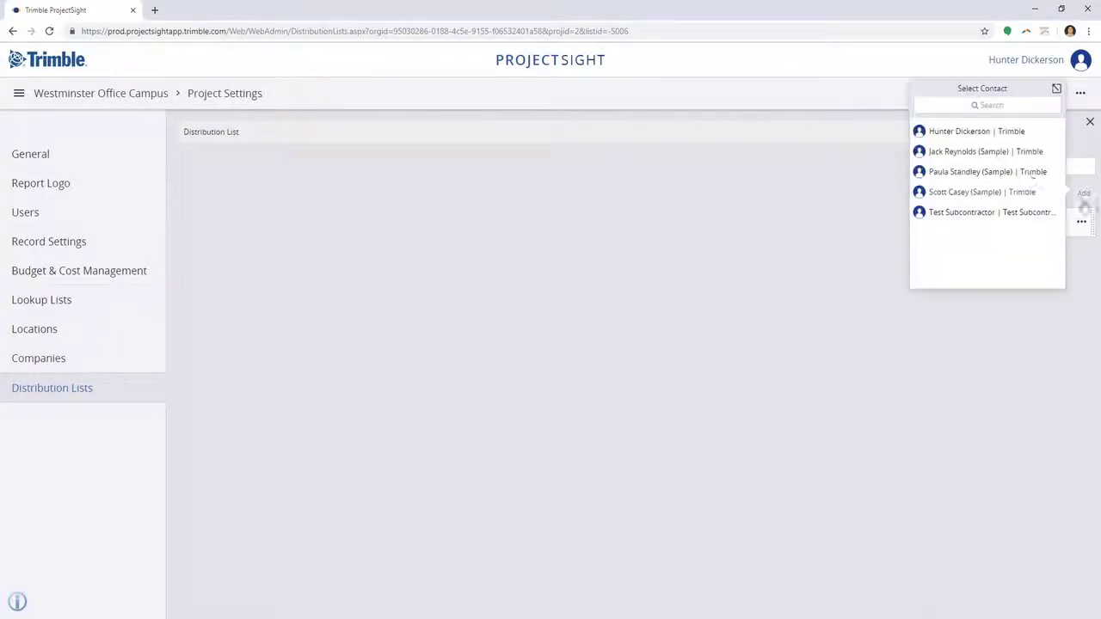
pyautogui.click(997, 150)
pyautogui.click(1084, 194)
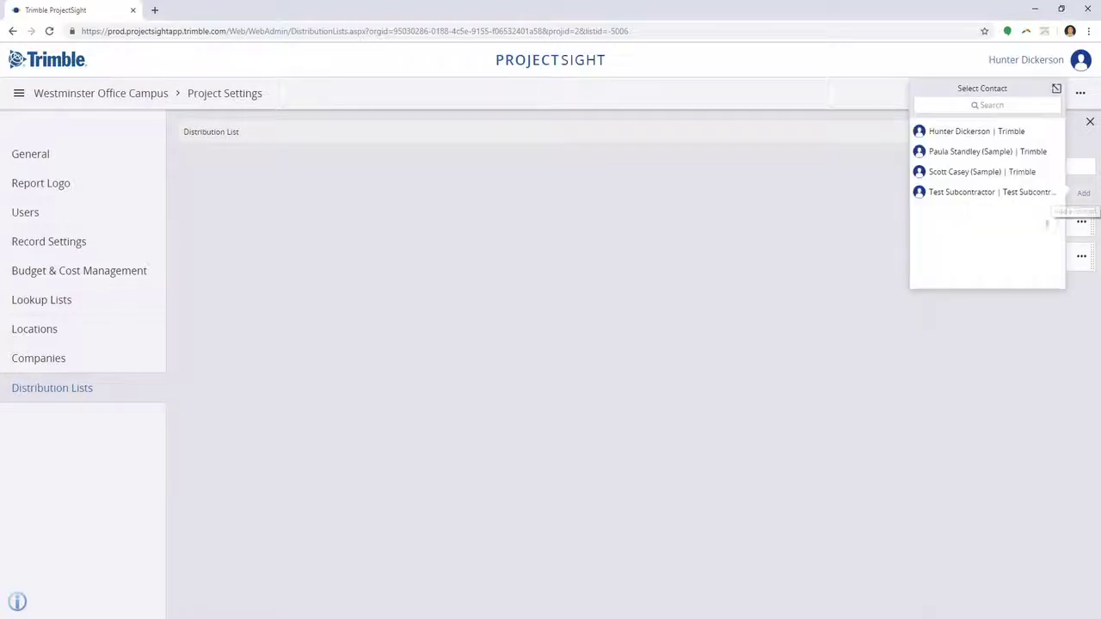
pyautogui.click(974, 152)
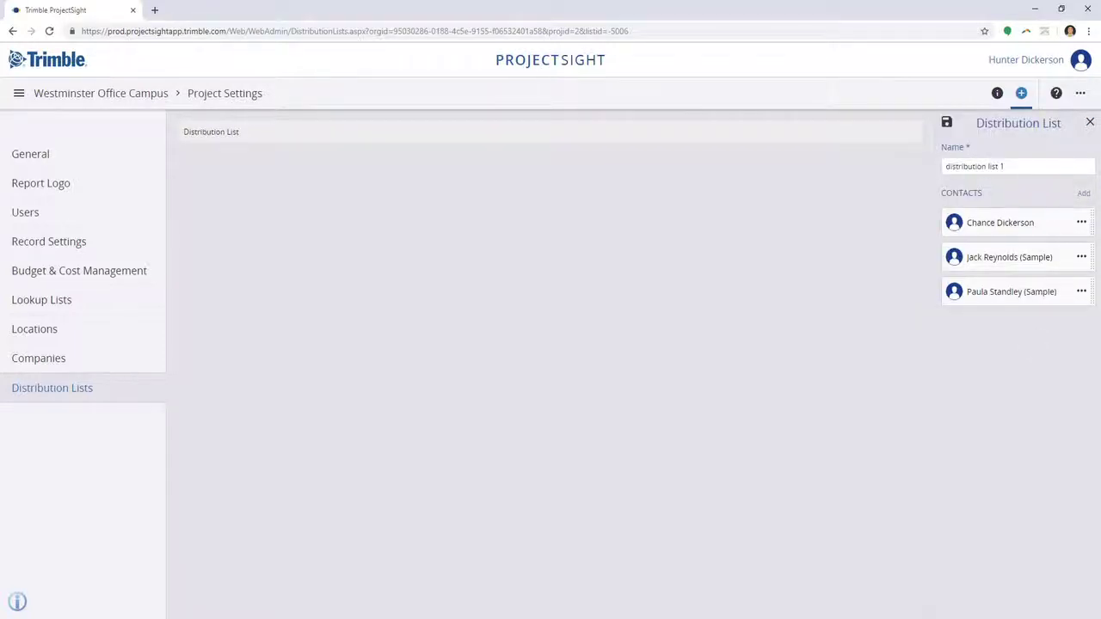
pyautogui.click(947, 124)
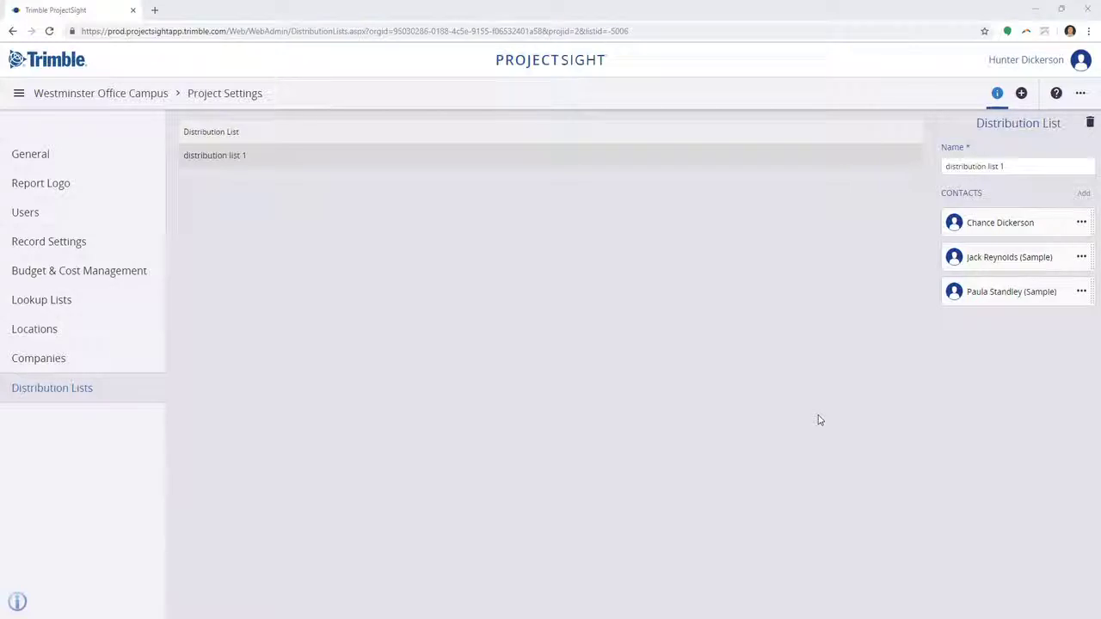
# Open the checklist templates within the Field Management record settings of the project
pyautogui.click(51, 162)
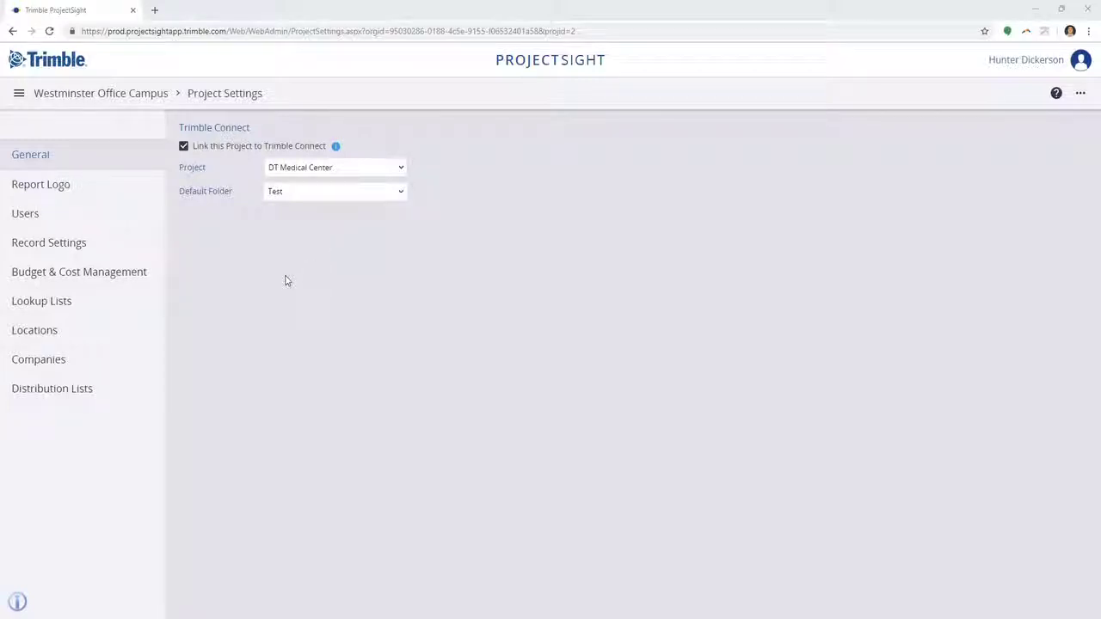
pyautogui.click(84, 246)
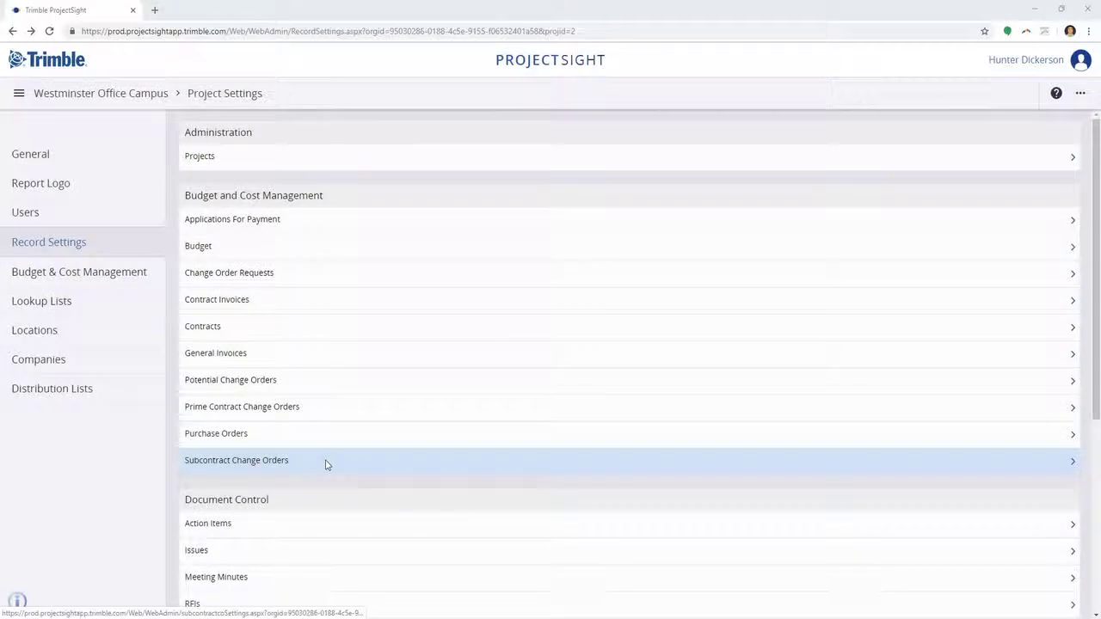
pyautogui.scroll(-3, 325, 464)
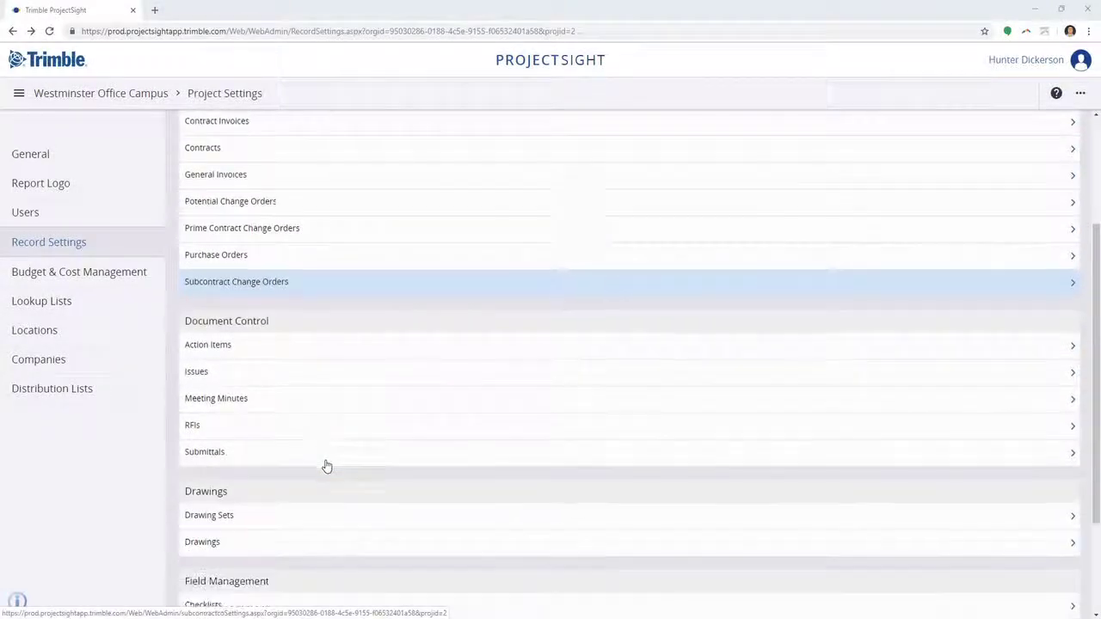
pyautogui.scroll(-1, 325, 464)
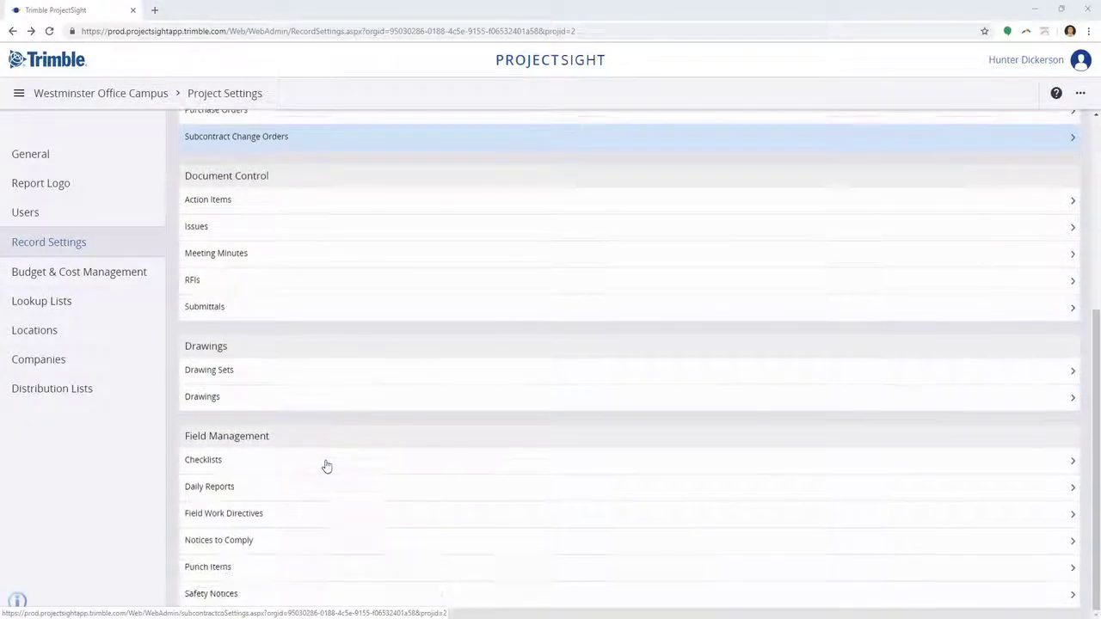
pyautogui.click(248, 465)
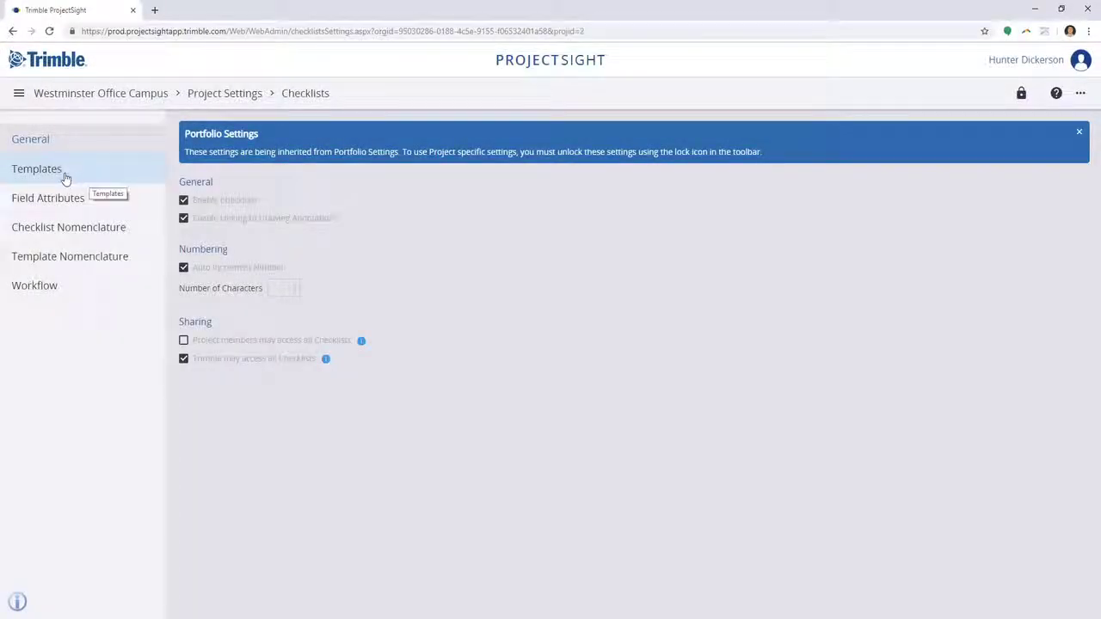
pyautogui.click(65, 175)
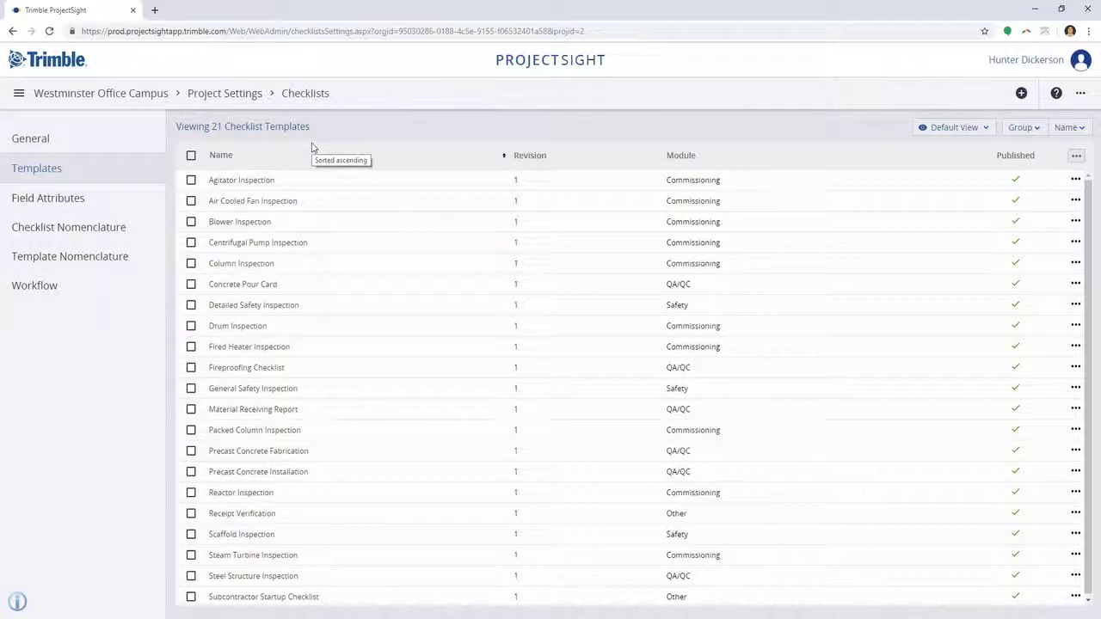
# Try a new checklist template with one added row, look through the available row types, and close the template without saving
pyautogui.click(1021, 94)
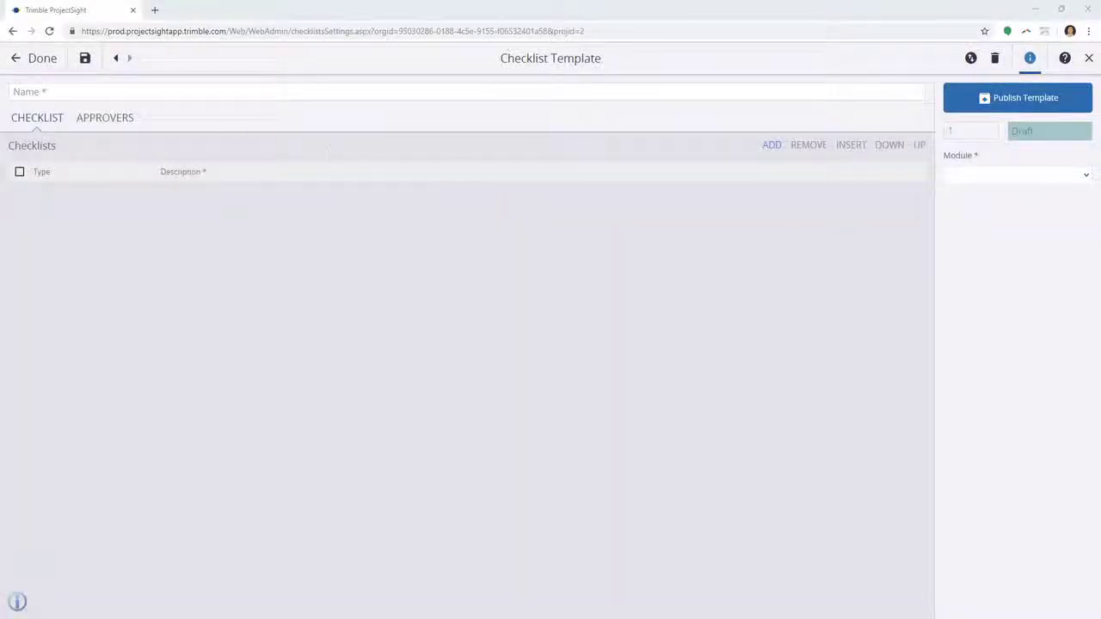
pyautogui.click(214, 92)
pyautogui.click(301, 293)
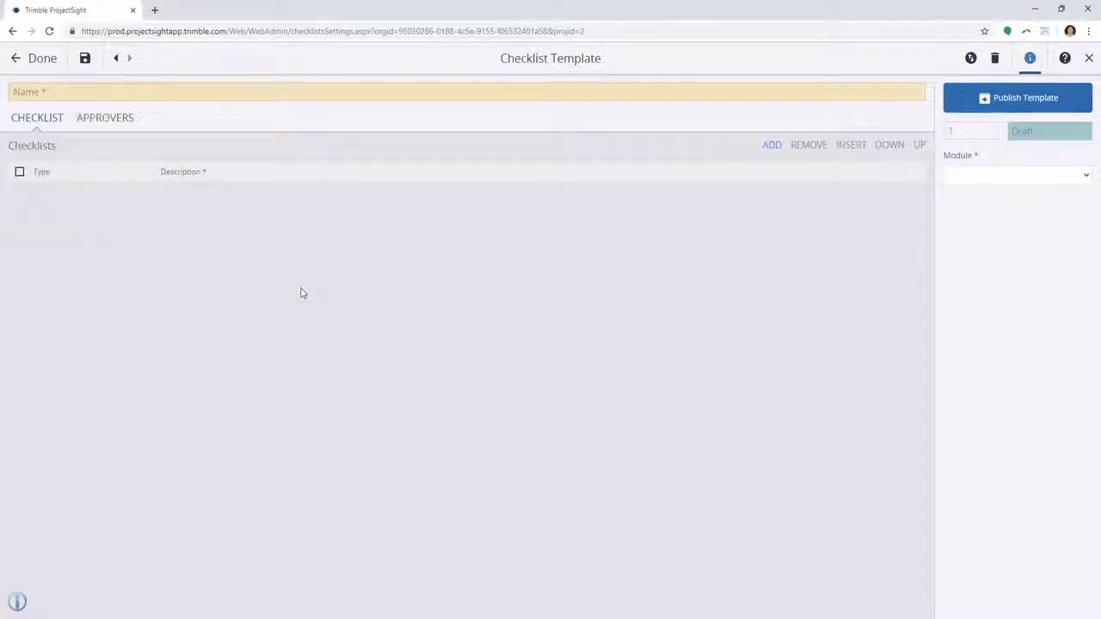
pyautogui.click(773, 148)
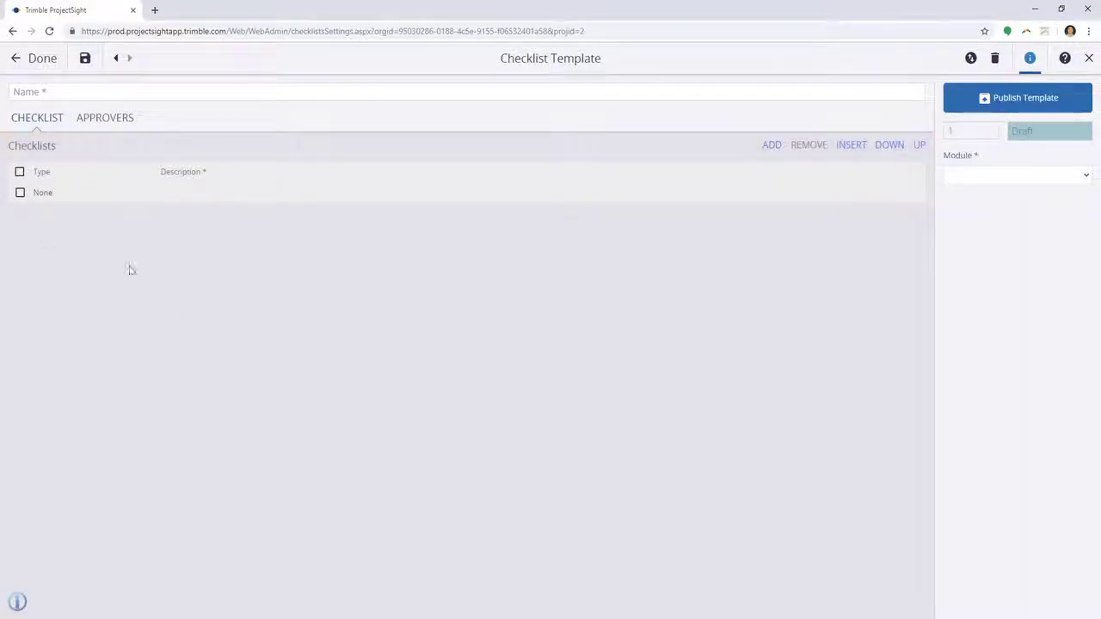
pyautogui.click(60, 198)
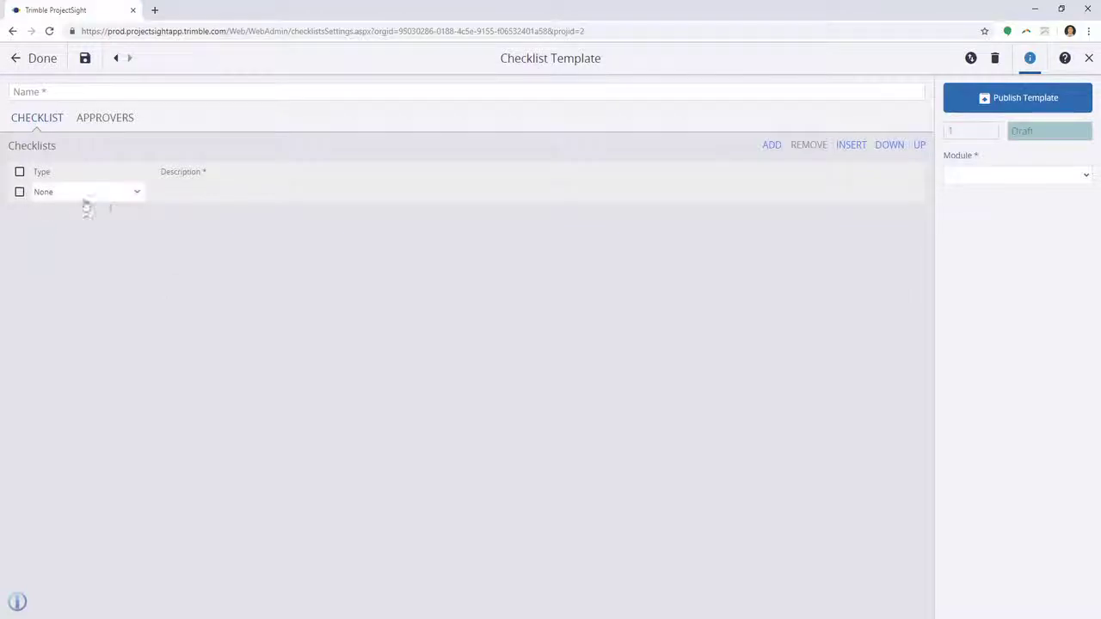
pyautogui.click(135, 194)
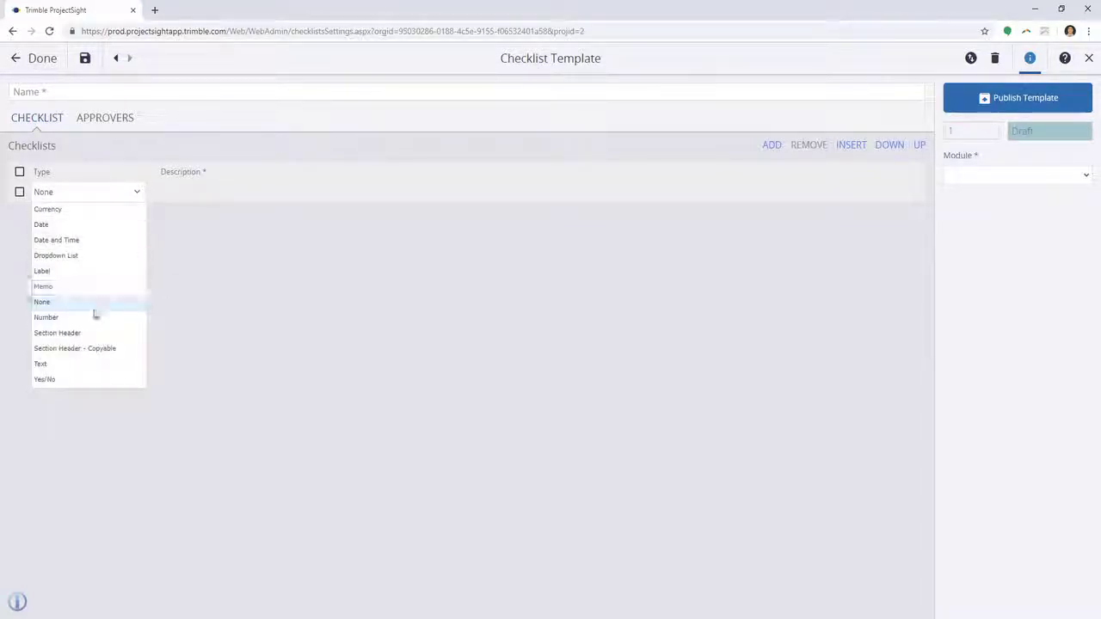
pyautogui.click(195, 263)
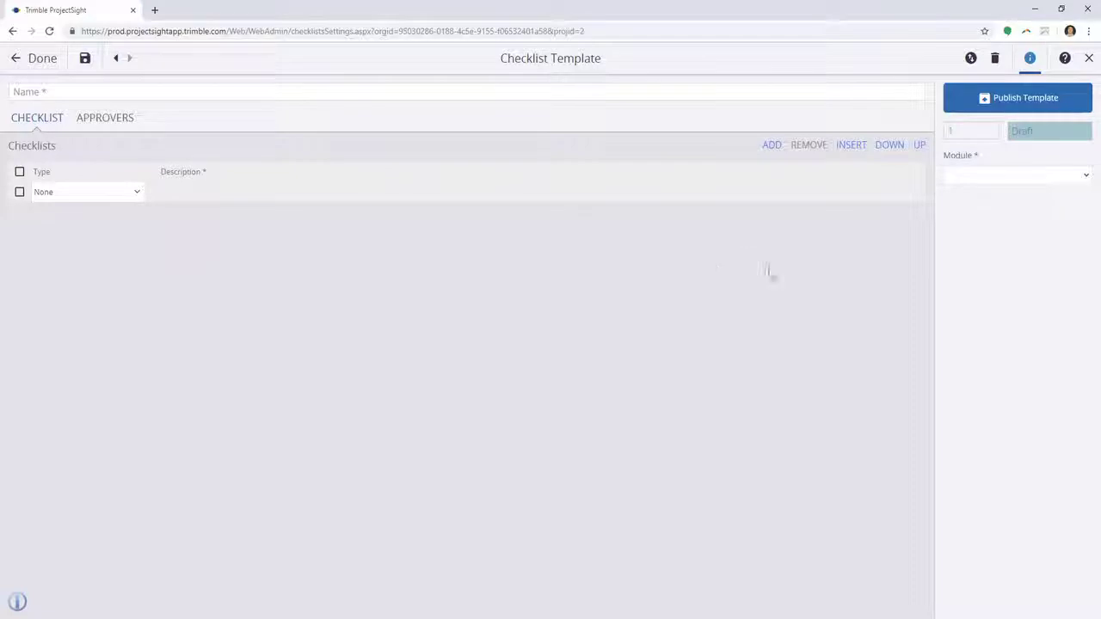
pyautogui.click(971, 60)
pyautogui.click(1089, 59)
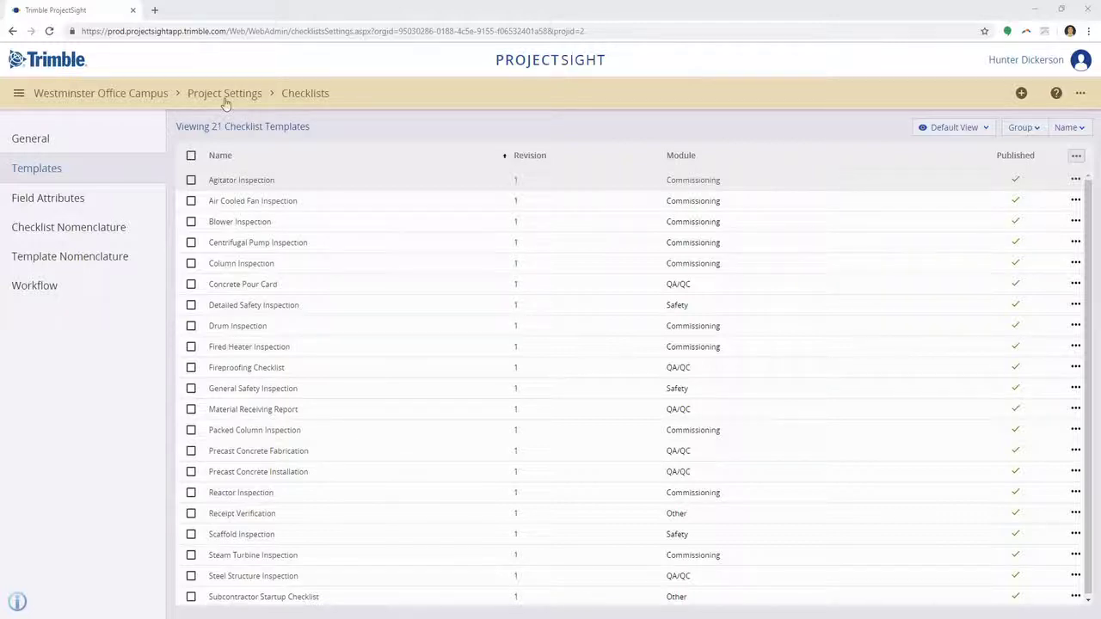
# Unlock the report logo in the project settings and re-lock it to the inherited portfolio settings
pyautogui.click(225, 93)
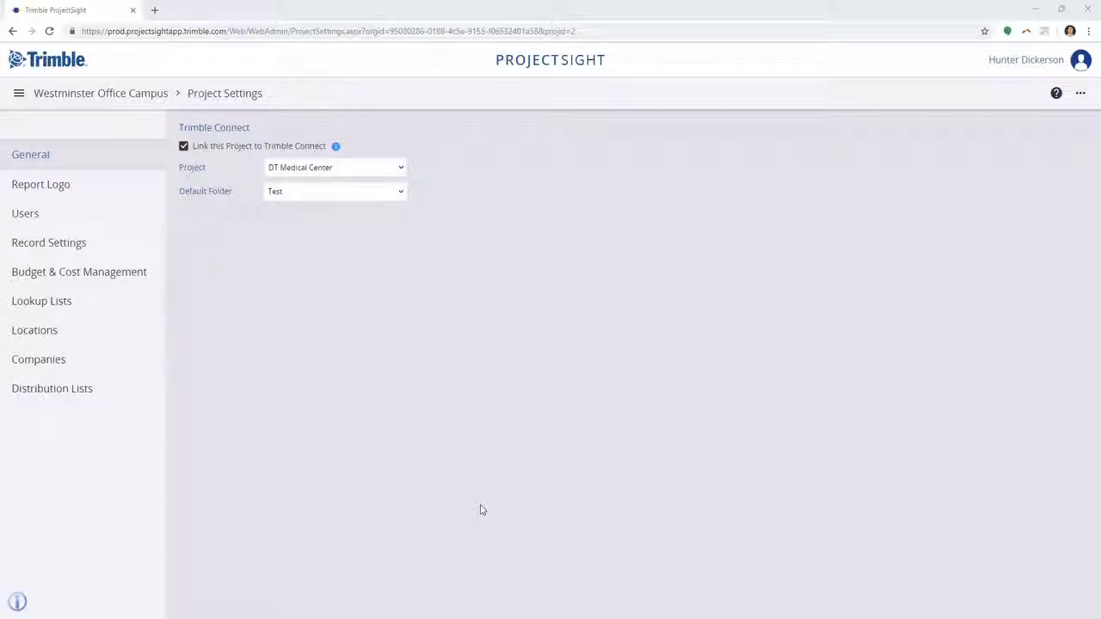
pyautogui.click(78, 192)
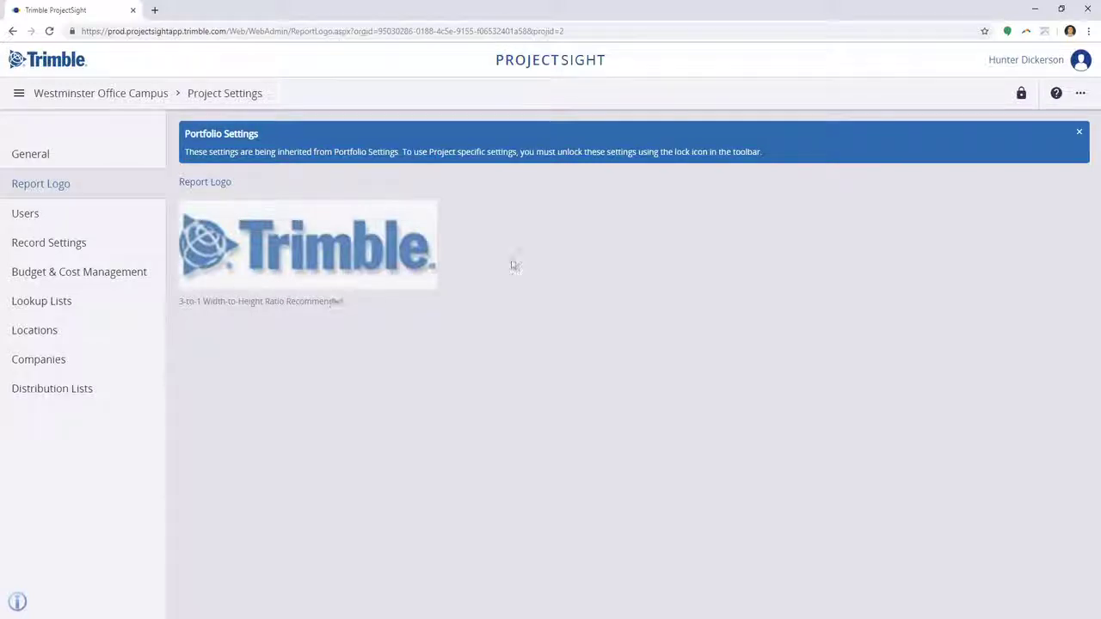
pyautogui.click(1020, 94)
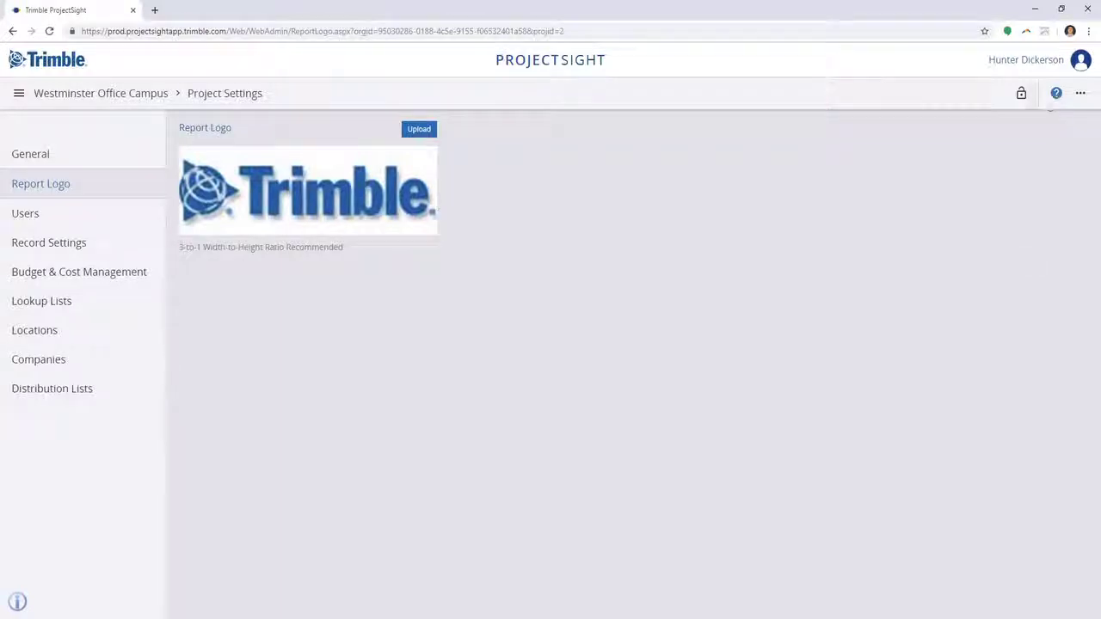
pyautogui.click(1023, 96)
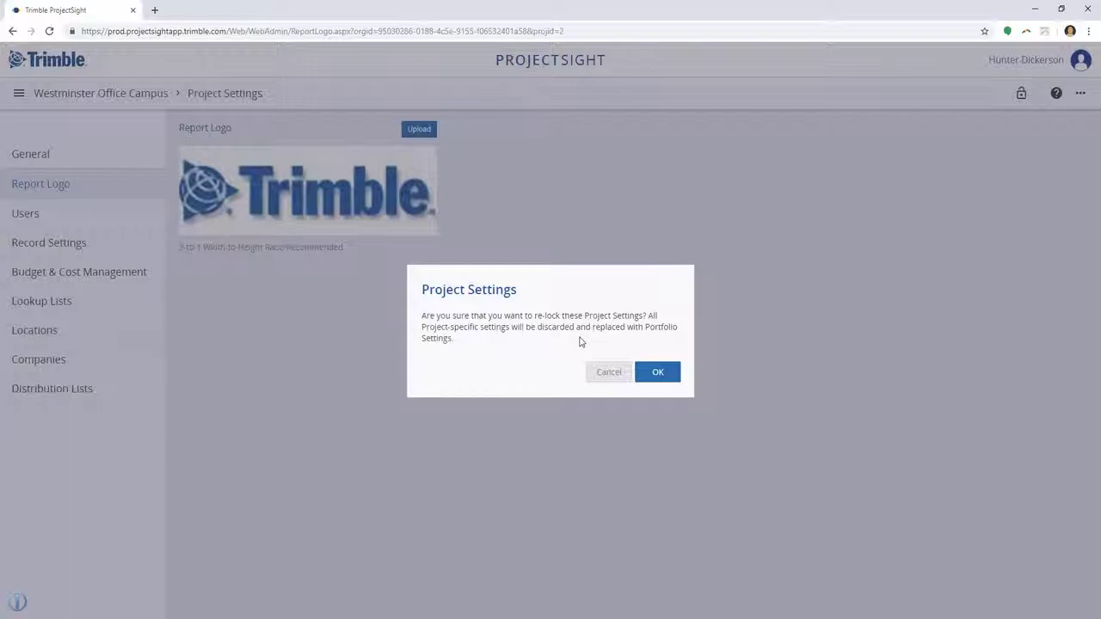
pyautogui.click(654, 381)
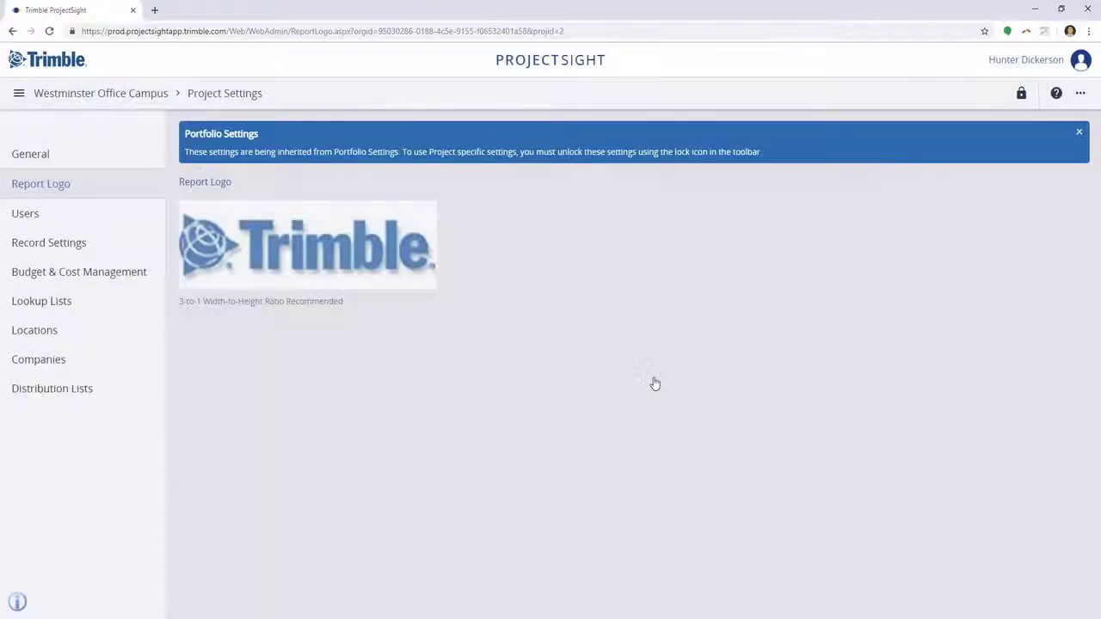